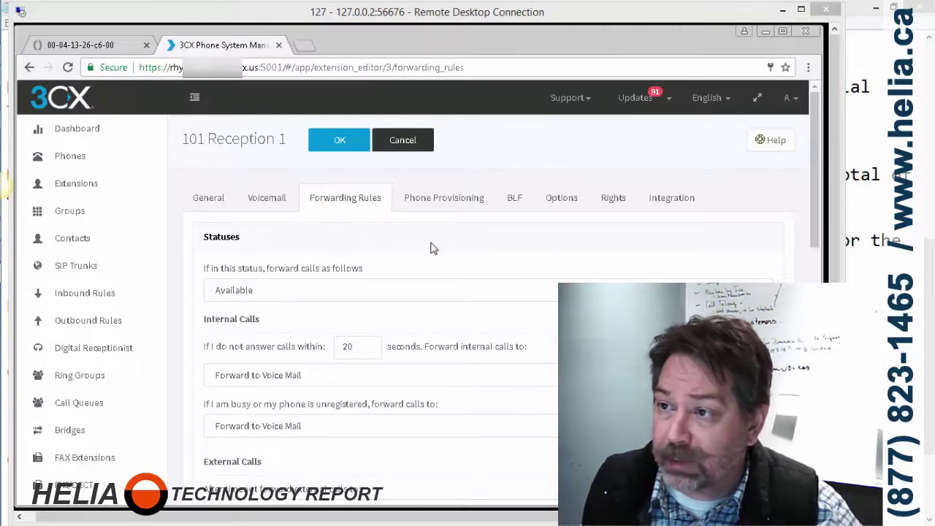
scroll(631, 272, down, 10)
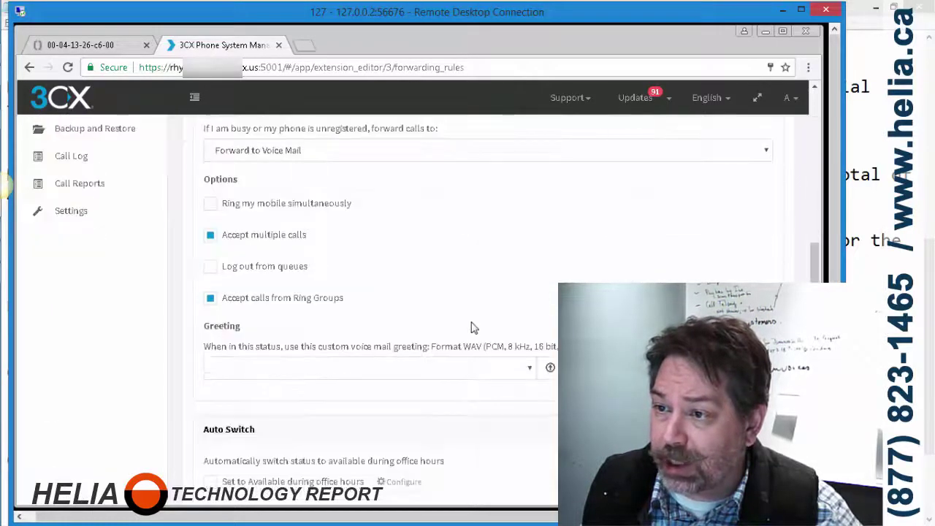
scroll(457, 295, up, 3)
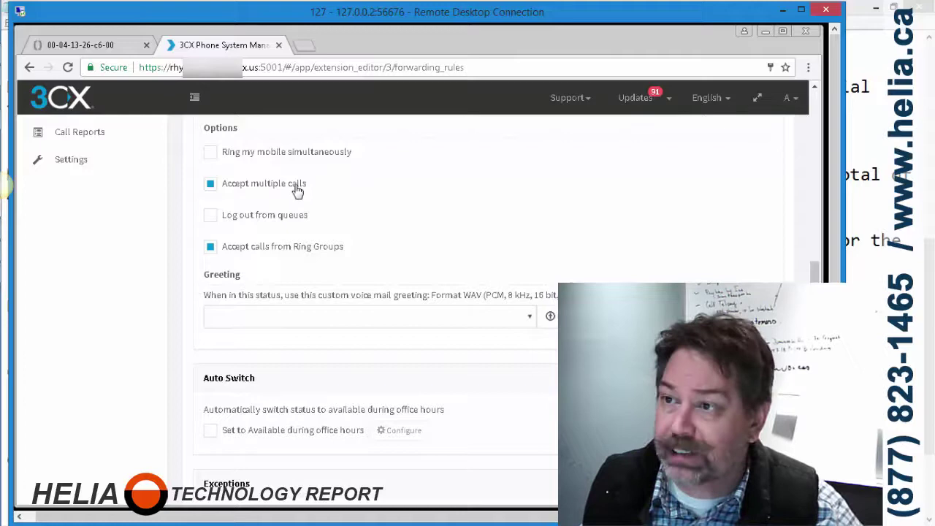
scroll(366, 203, up, 10)
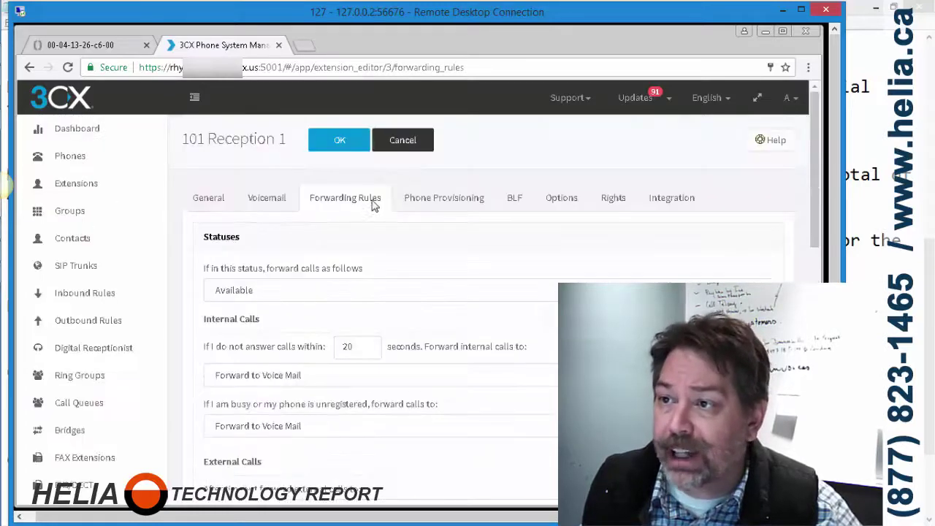
Step: Show extension 101's Phone Provisioning details: Snom 370, Local LAN provisioning, interface 10.100.15.105
click(442, 205)
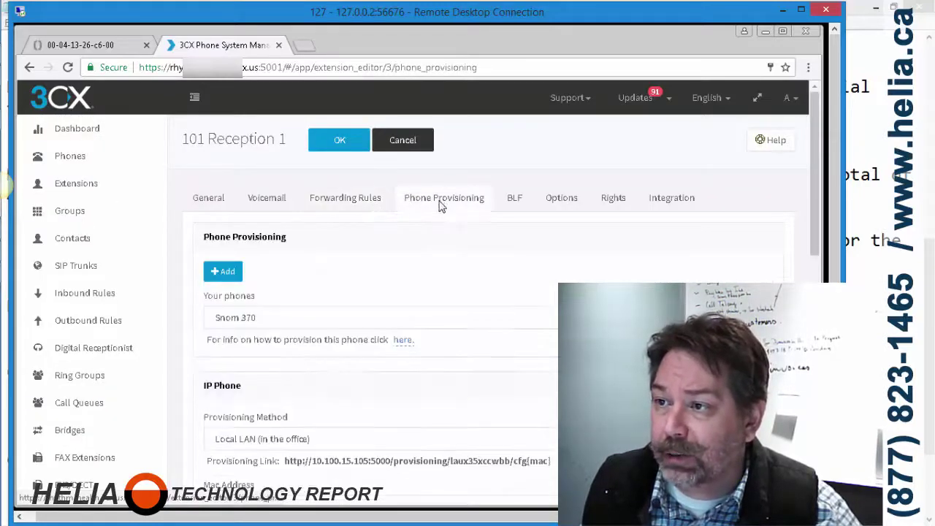
scroll(453, 264, down, 4)
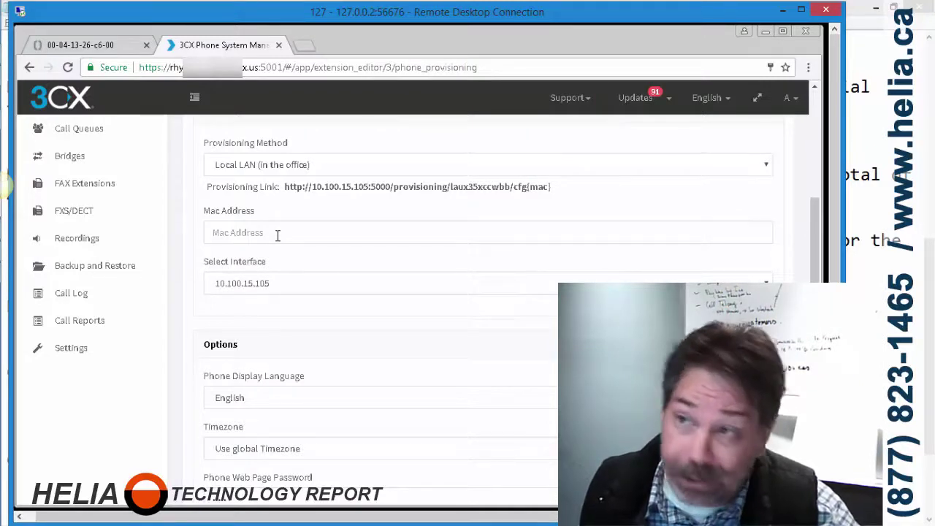
Step: Search the Settings custom parameters for 'allowuse' to find ALLOWUSEBUSYOPTFORGROUP
click(71, 351)
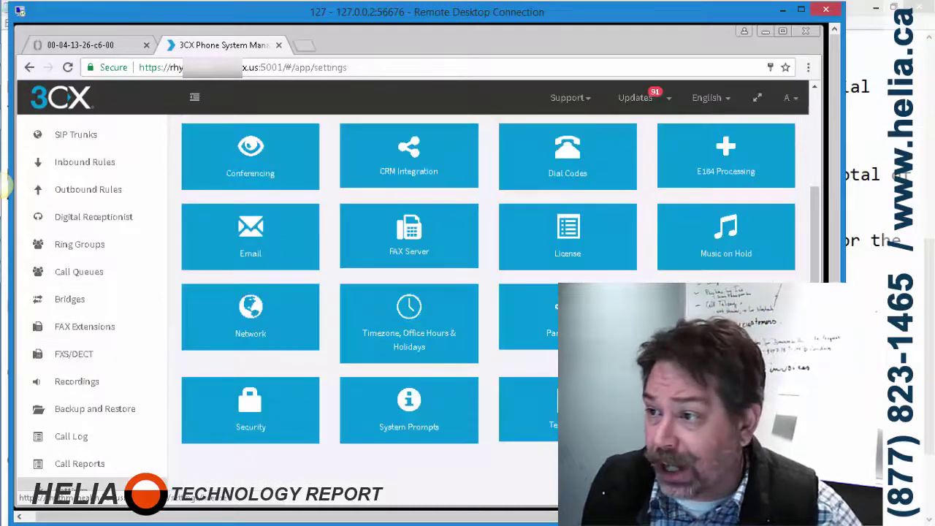
click(554, 332)
click(250, 147)
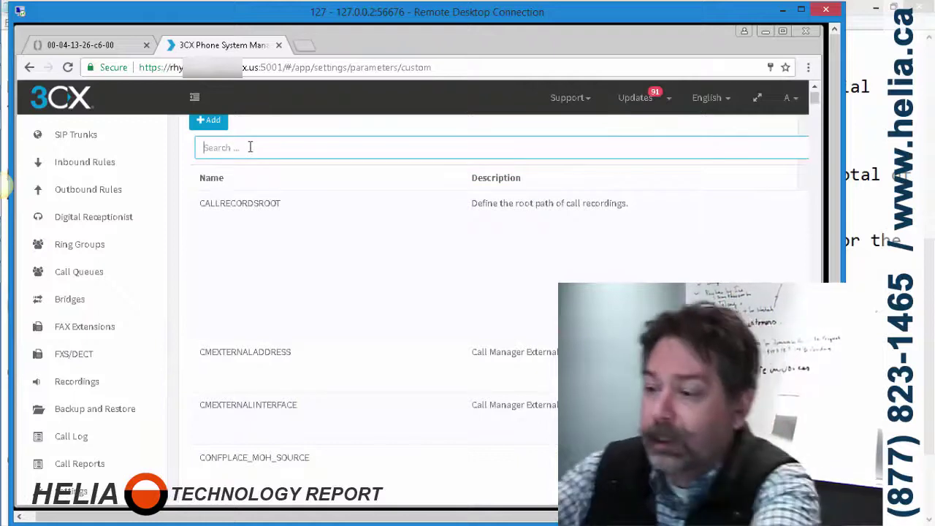
text(allow)
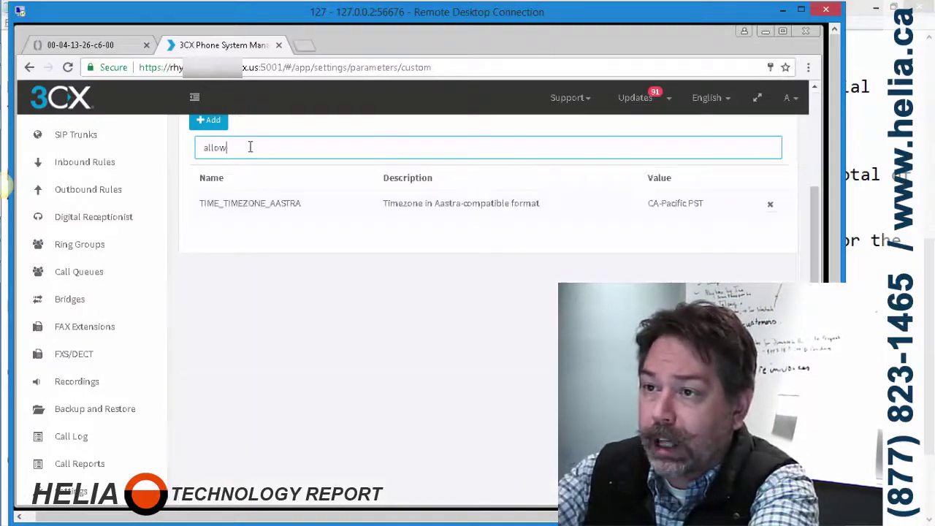
text(use)
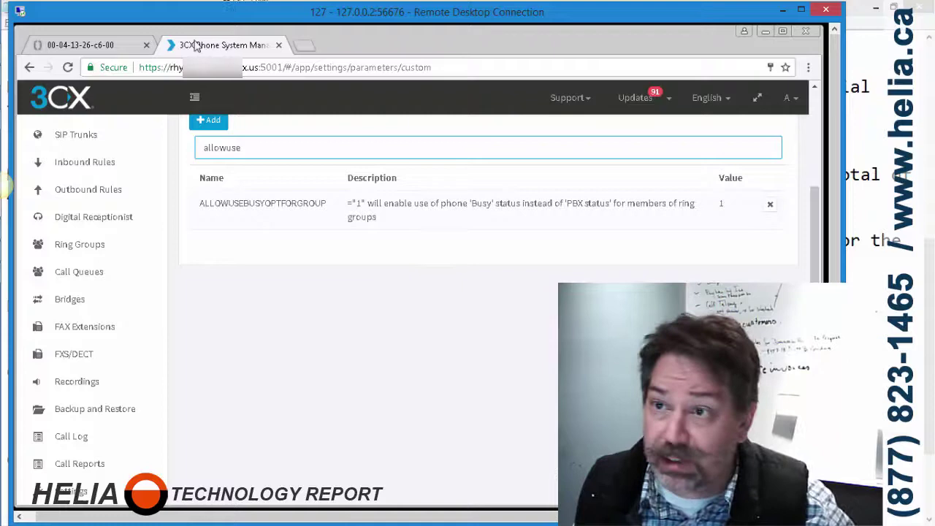
Step: Switch to the Snom web interface tab showing Identity 1 for extension 102
click(92, 50)
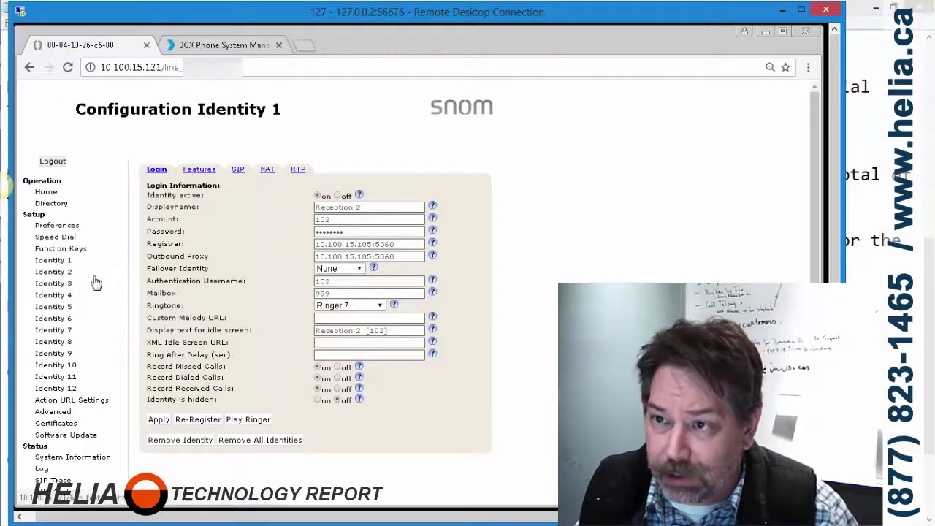
Step: On the Preferences page, keep Number Display Style set to Name Number
click(62, 226)
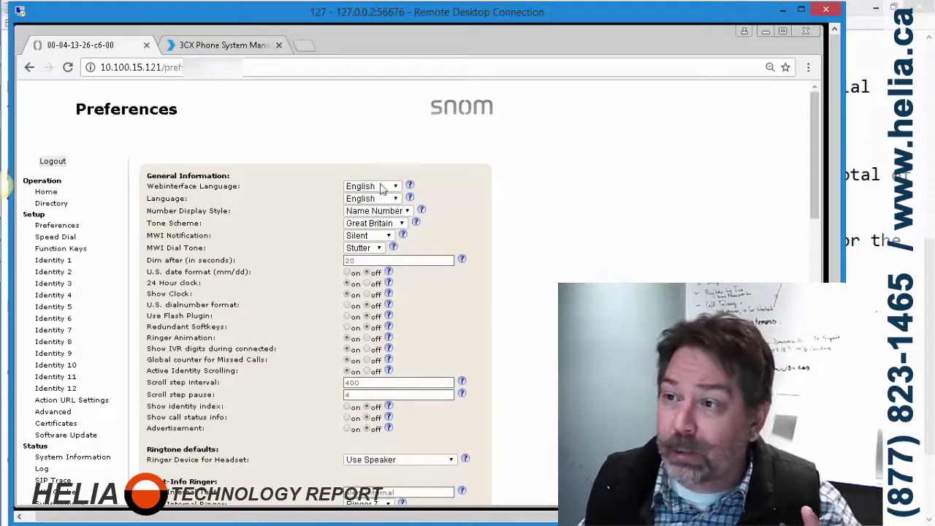
click(387, 211)
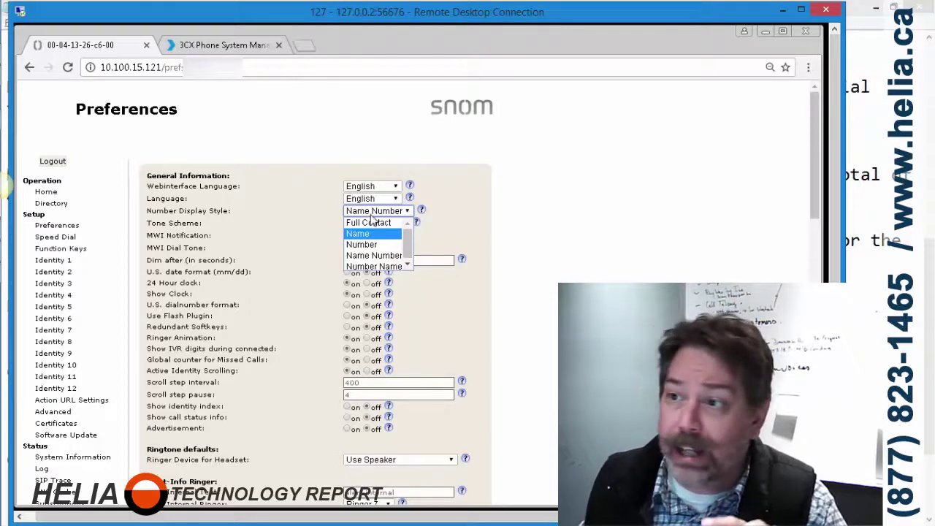
click(544, 184)
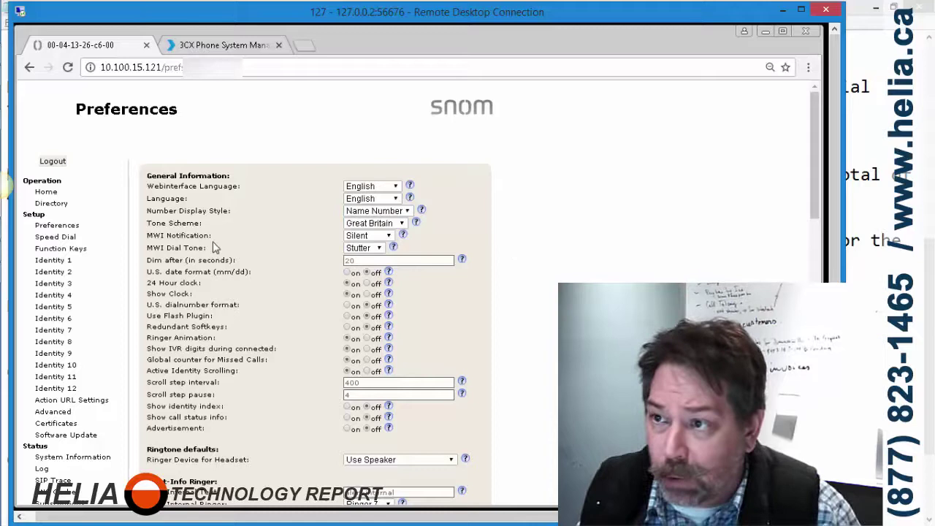
scroll(247, 265, down, 5)
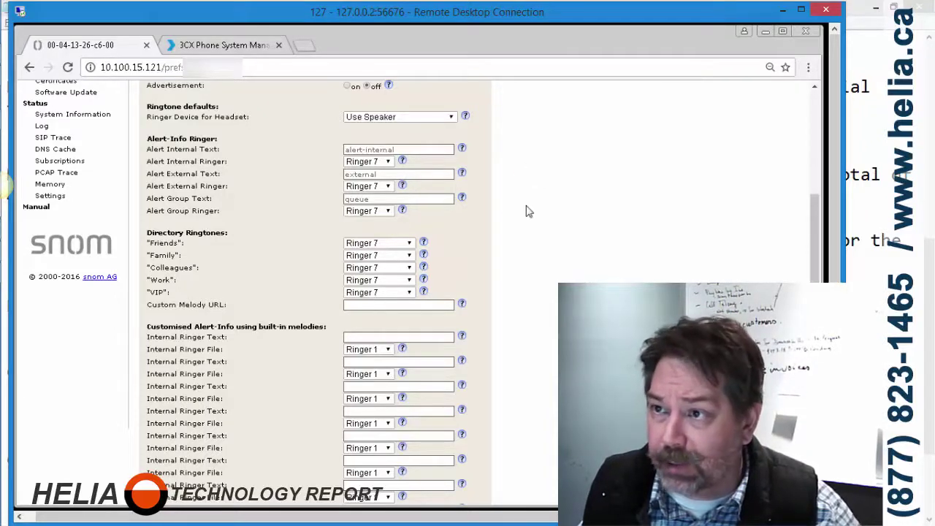
scroll(522, 219, up, 5)
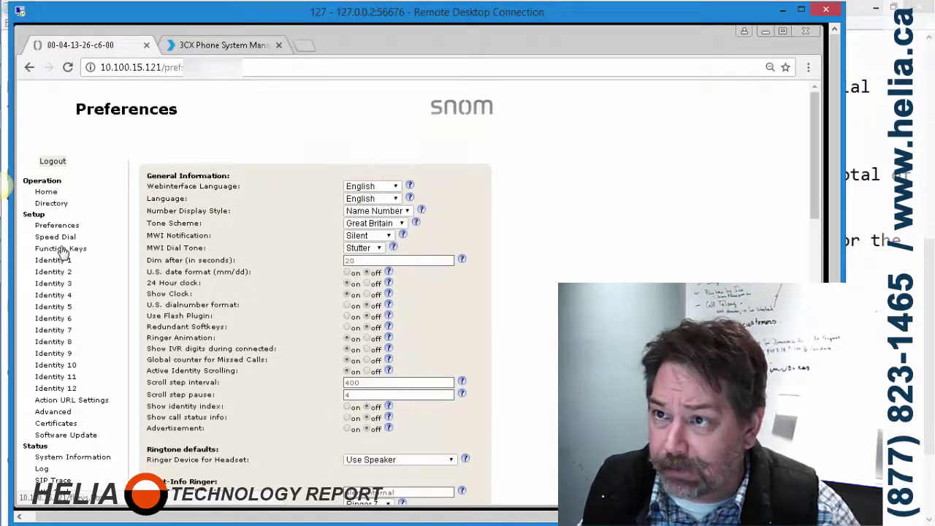
click(62, 249)
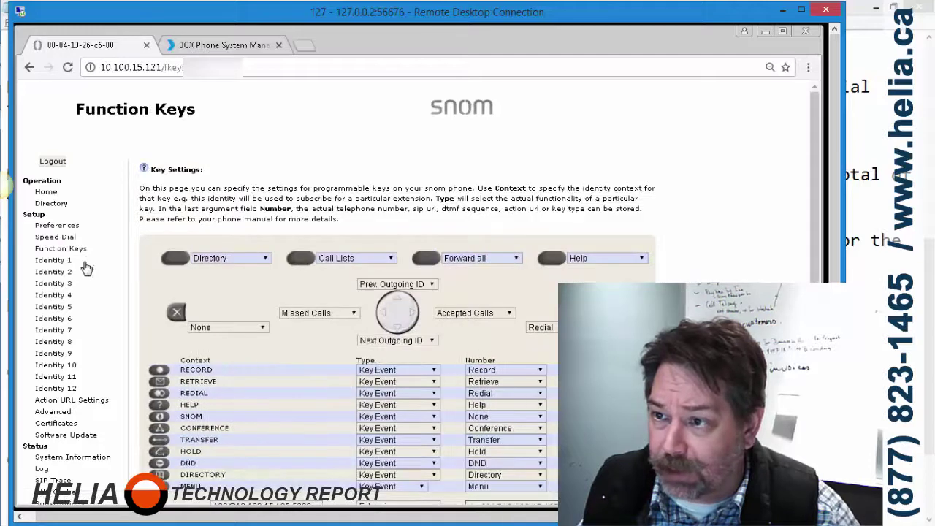
scroll(447, 168, down, 4)
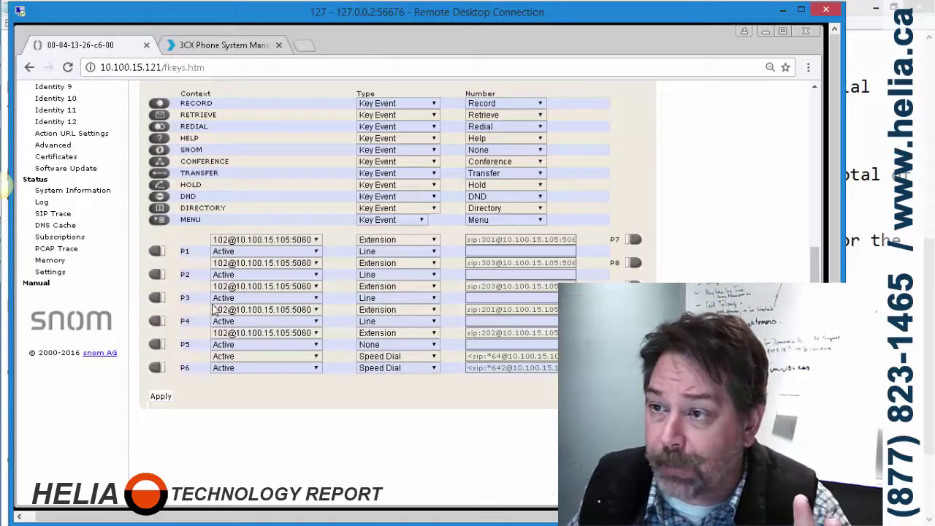
click(378, 299)
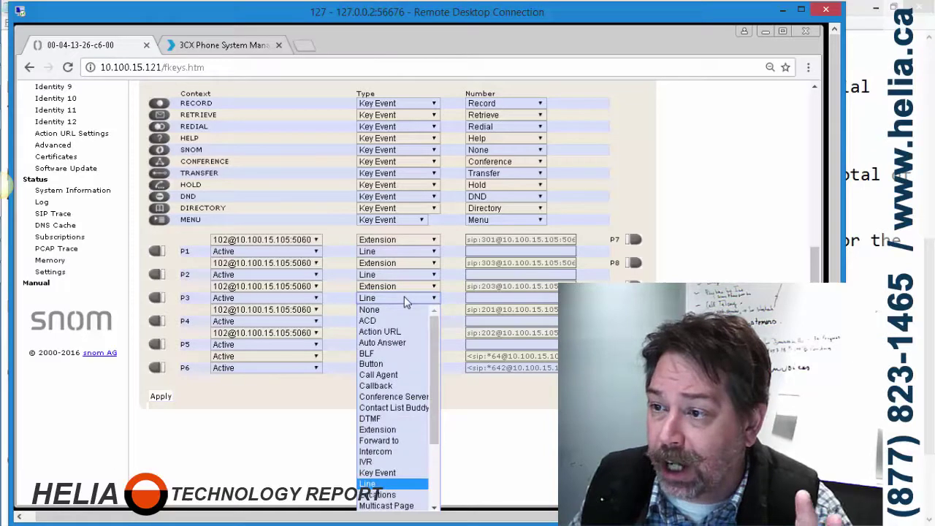
click(406, 299)
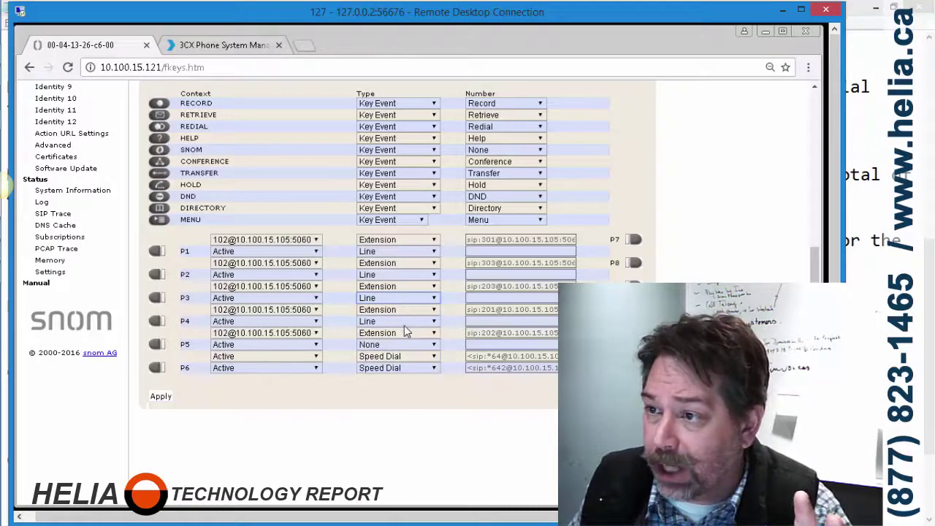
click(399, 322)
click(398, 321)
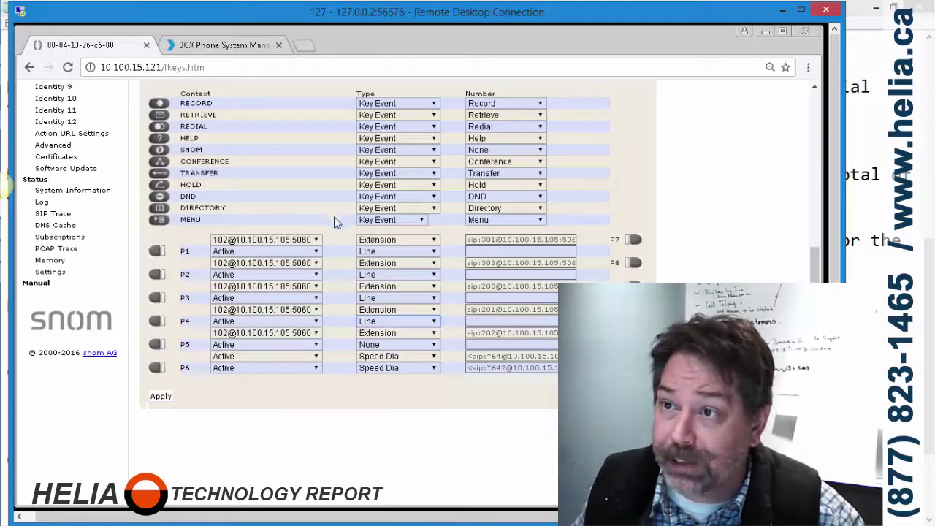
scroll(334, 222, up, 4)
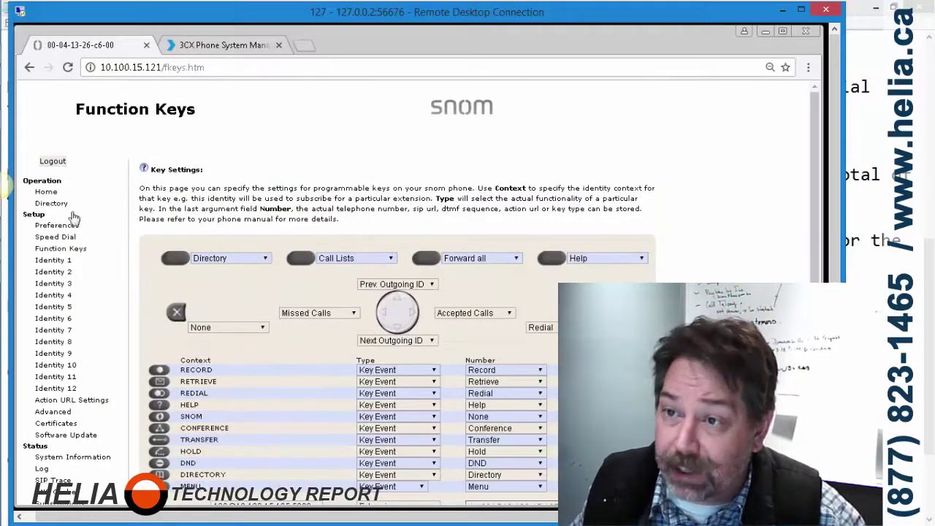
Step: Go to Advanced settings, Behavior tab, and check that Transfer on Onhook is off
click(53, 412)
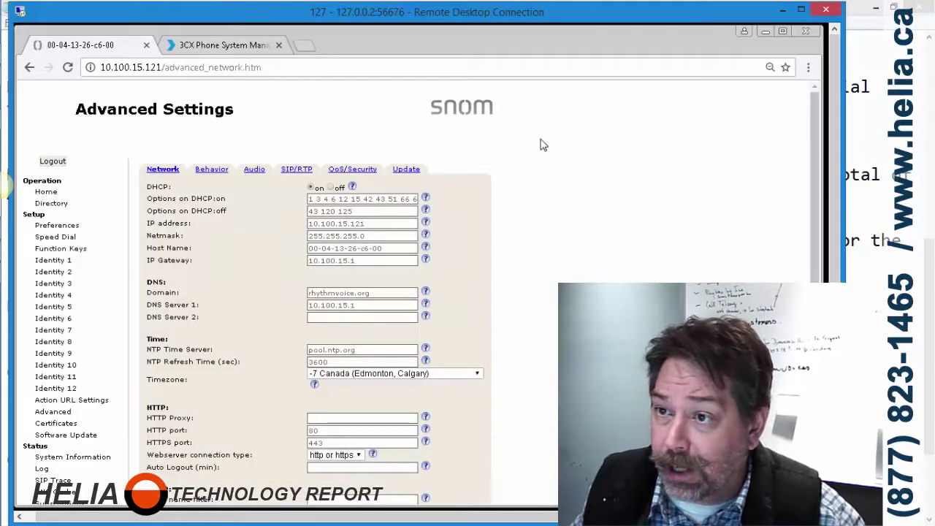
click(210, 173)
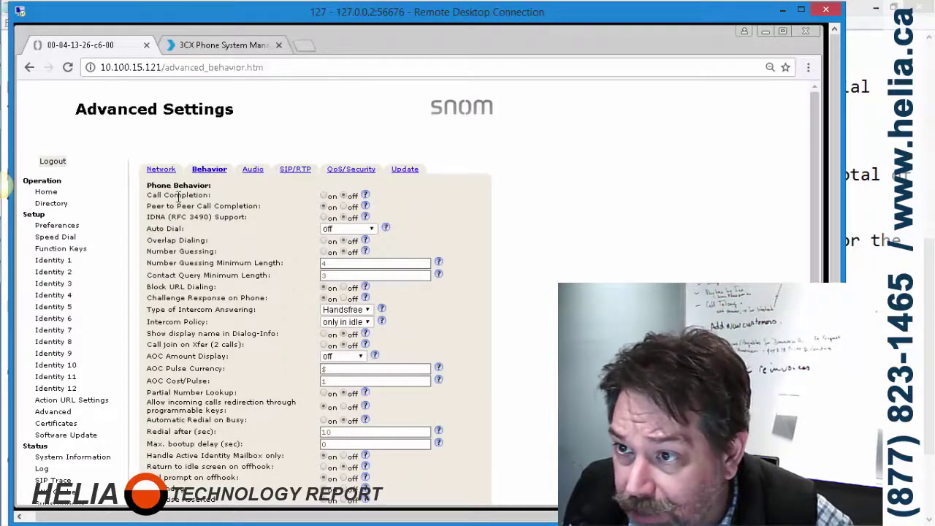
scroll(191, 231, down, 3)
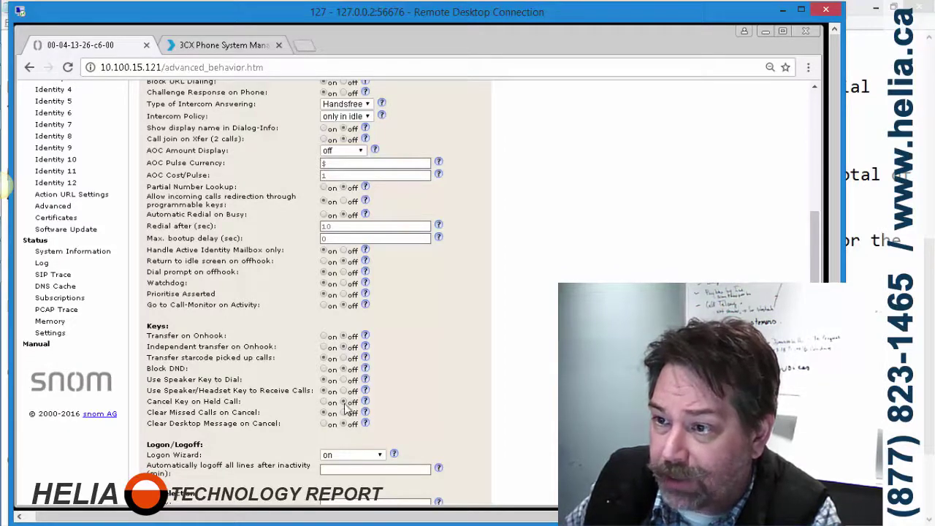
scroll(523, 380, up, 1)
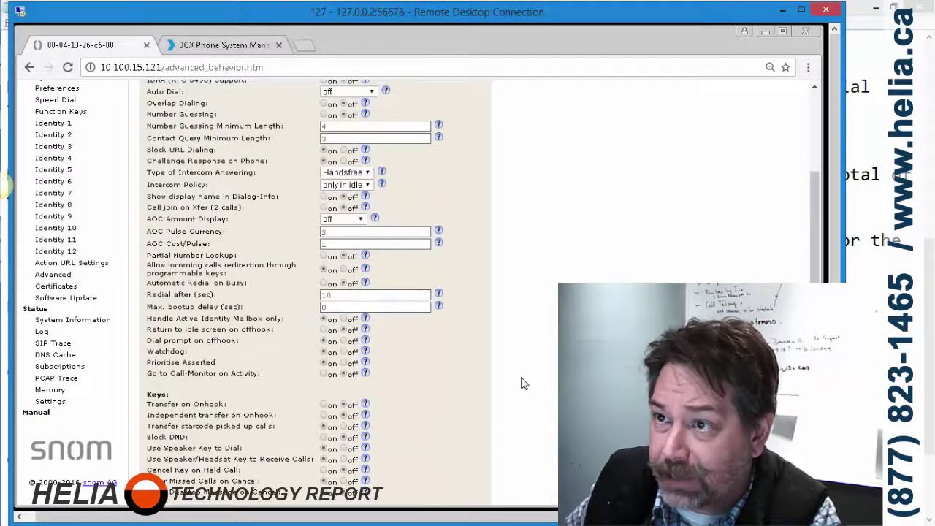
scroll(523, 380, up, 2)
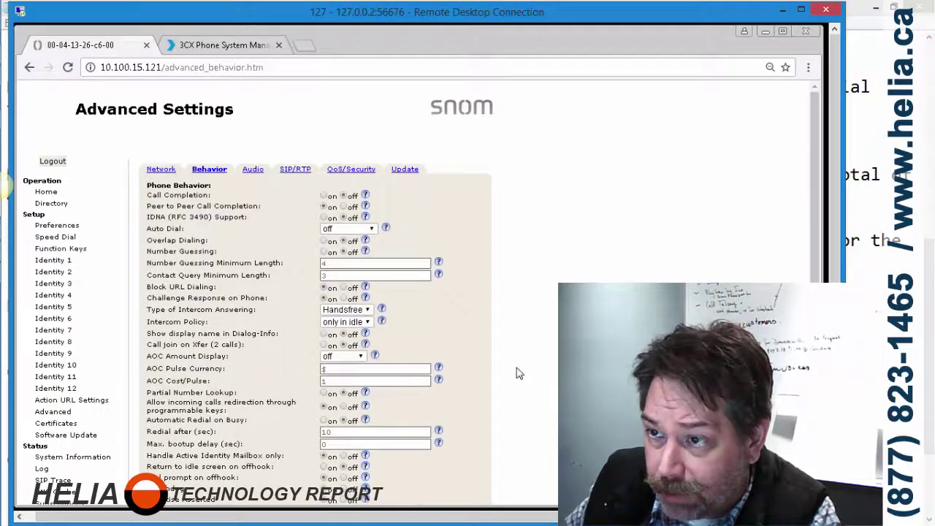
Step: Highlight the Dialtone during Hold setting on the Audio tab, then bring the Notepad checklist forward
click(255, 170)
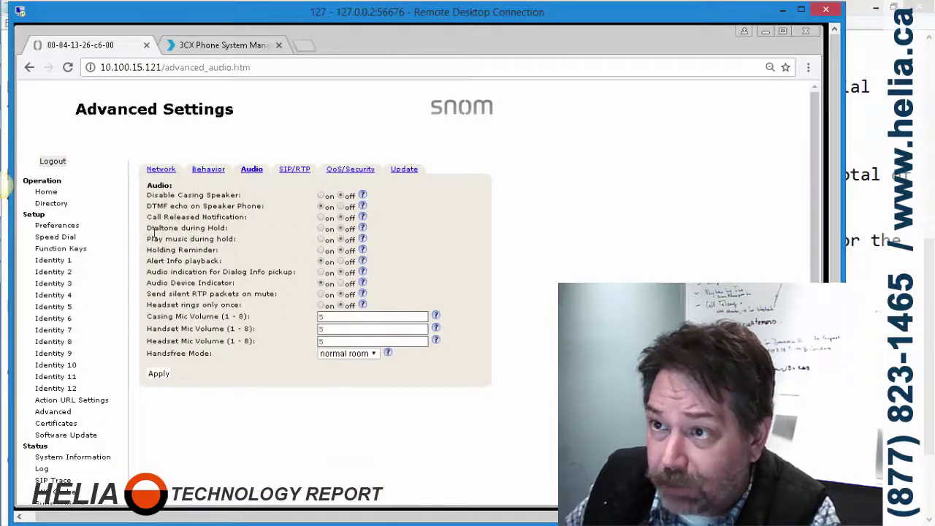
drag(169, 229, 243, 229)
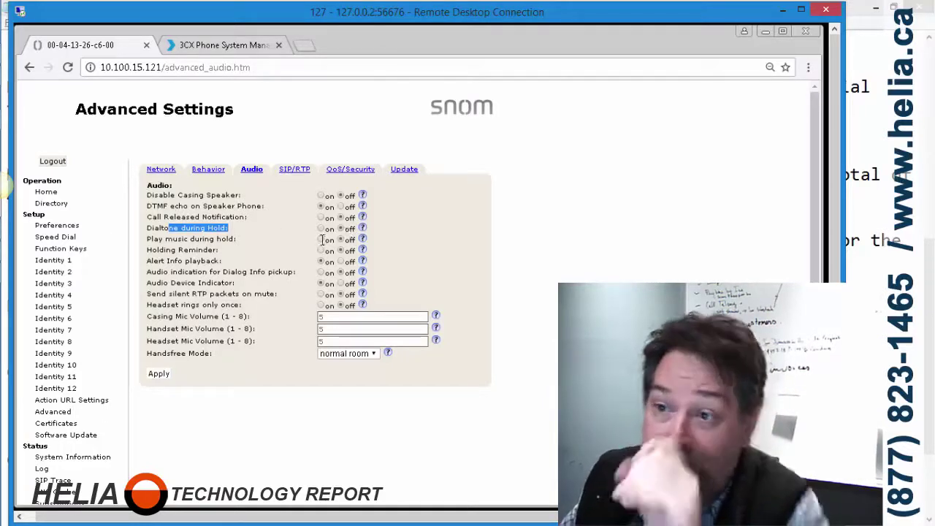
click(854, 271)
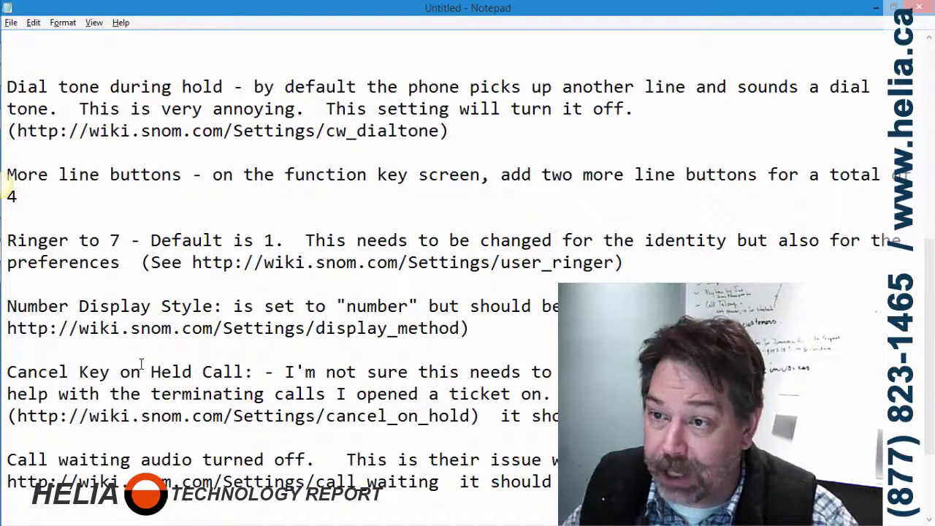
Step: Scroll the Notepad checklist down to the Transfer On Onhook and Independent transfer on Onhook entries
scroll(141, 363, down, 2)
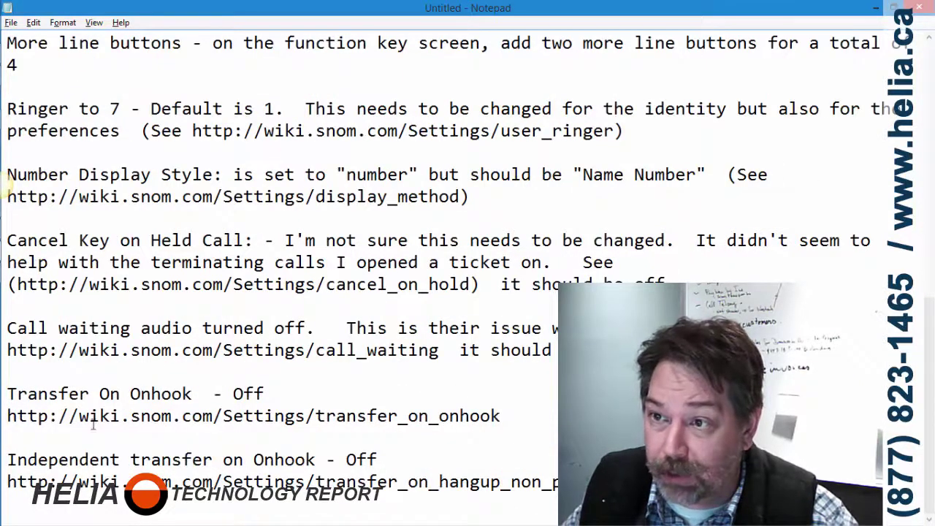